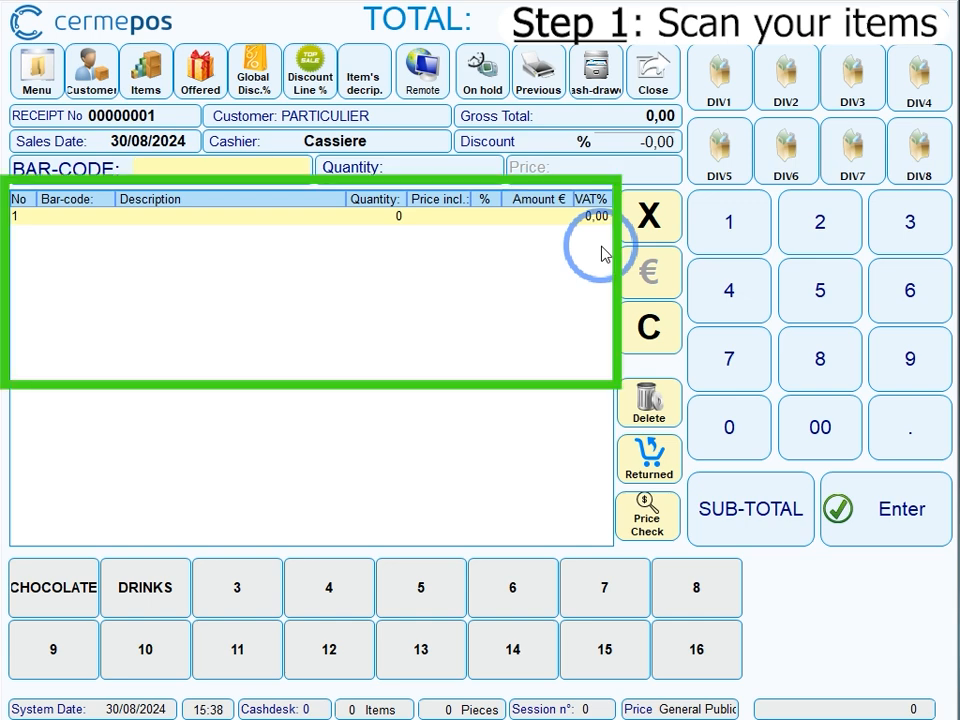
# - Add two COLA 33CL to the receipt by entering barcode 25621624 twice
pyautogui.write('25621624')
pyautogui.press('Return')
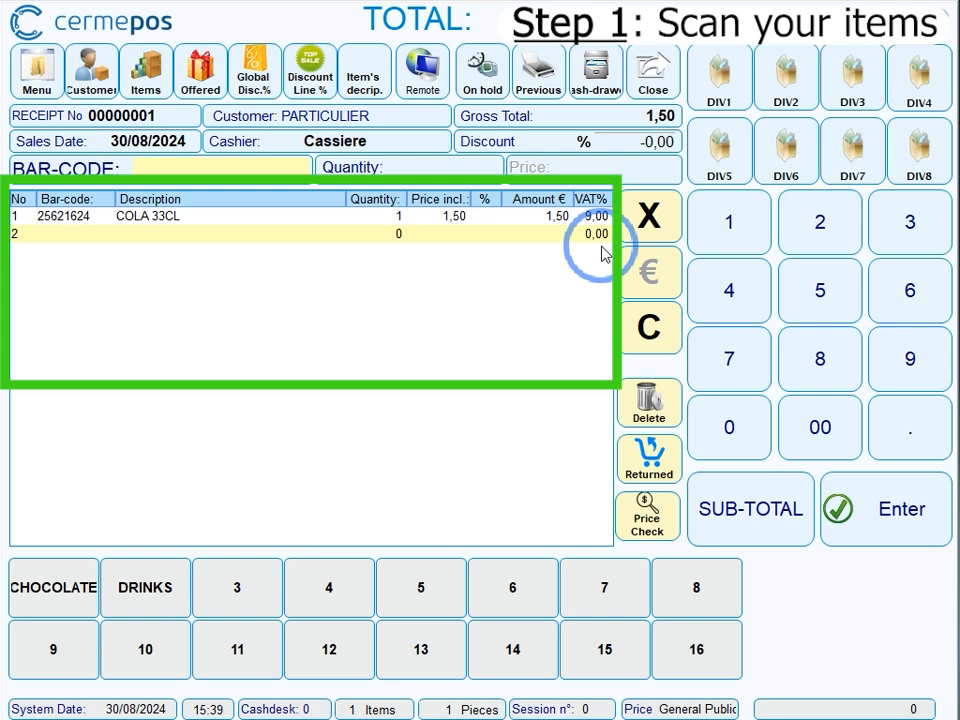
pyautogui.write('25621624')
pyautogui.press('Return')
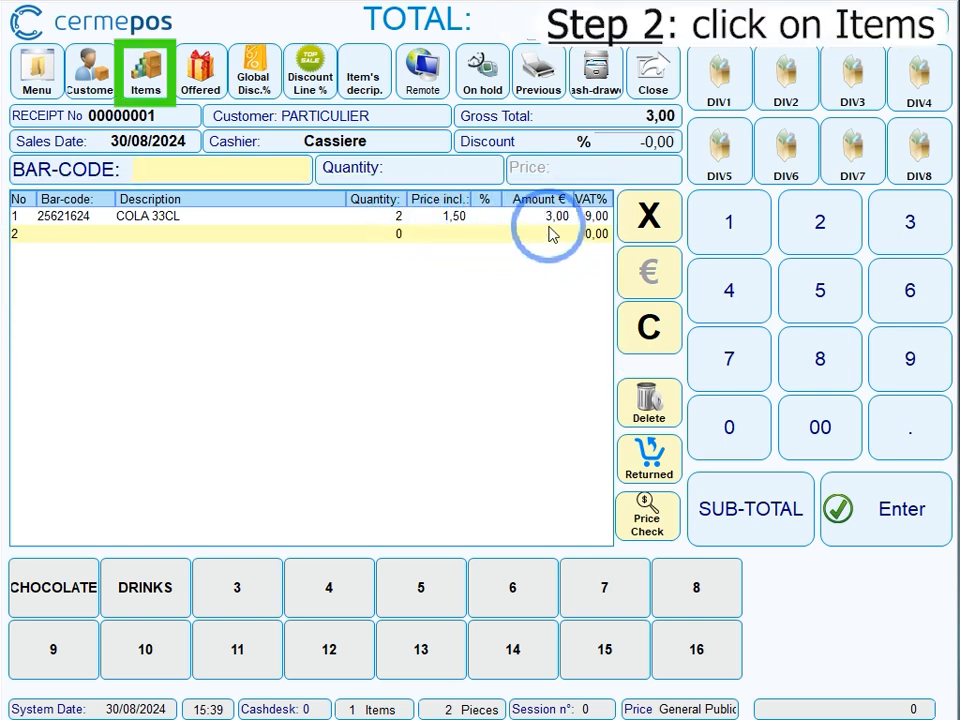
# - Add one FANTA 33CL to the receipt from the items list
pyautogui.click(143, 72)
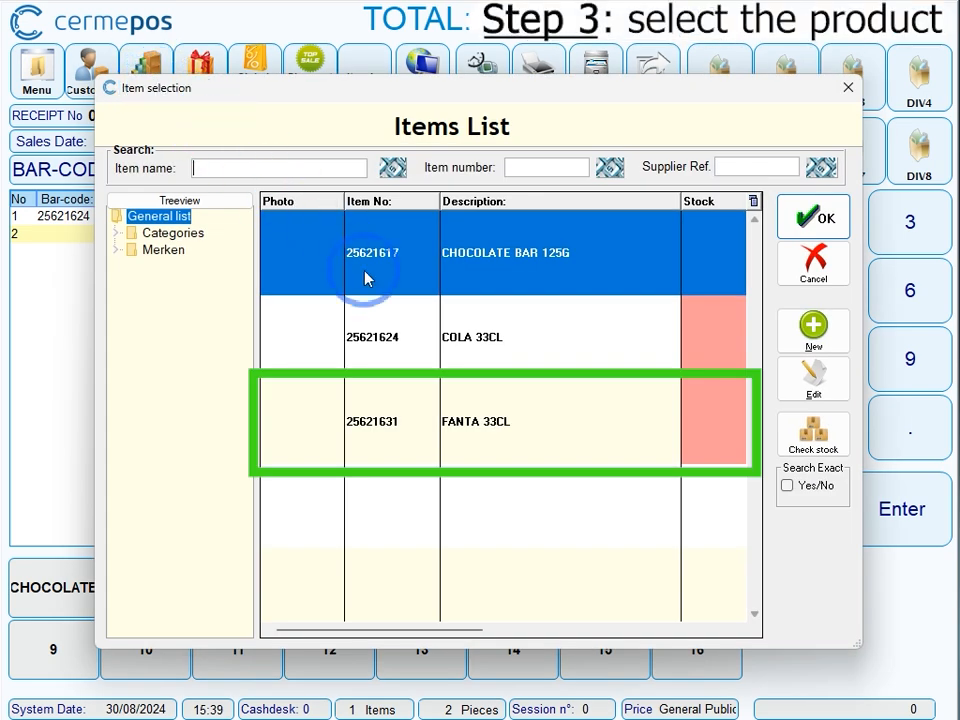
pyautogui.click(508, 420)
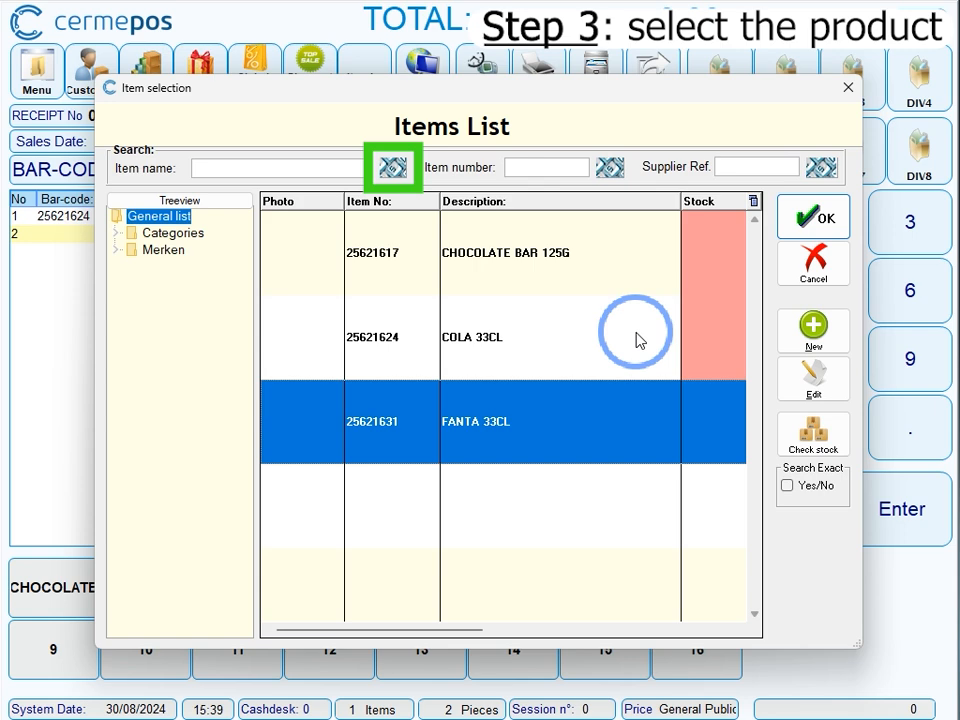
pyautogui.click(820, 219)
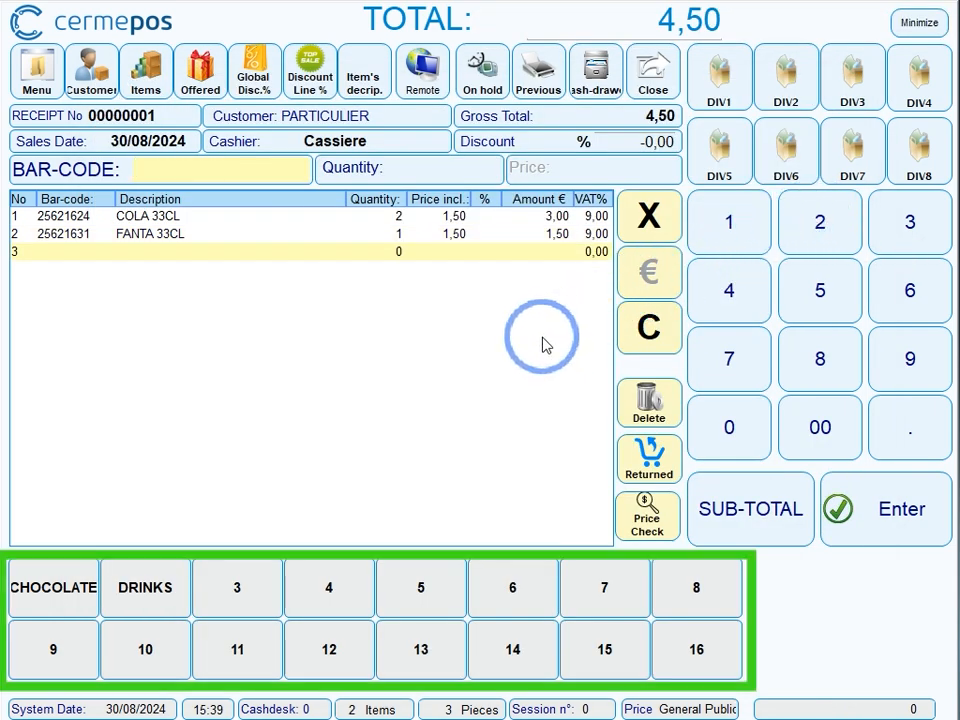
# - Add one CHOCOLATE BAR 125G from the CHOCOLATE product group and return to the receipt
pyautogui.click(64, 598)
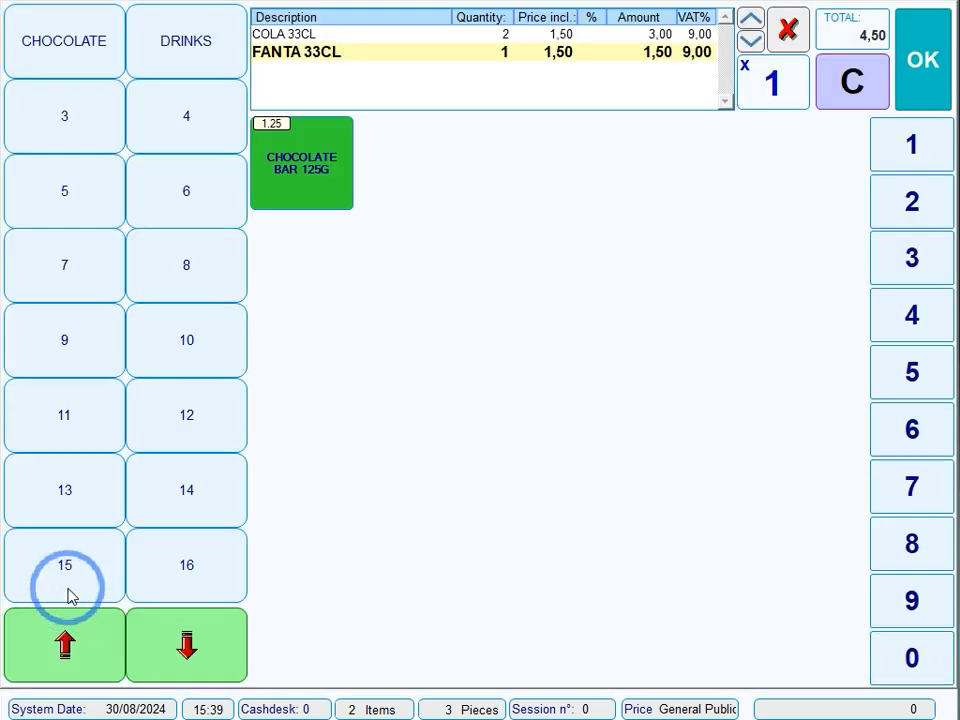
pyautogui.click(320, 178)
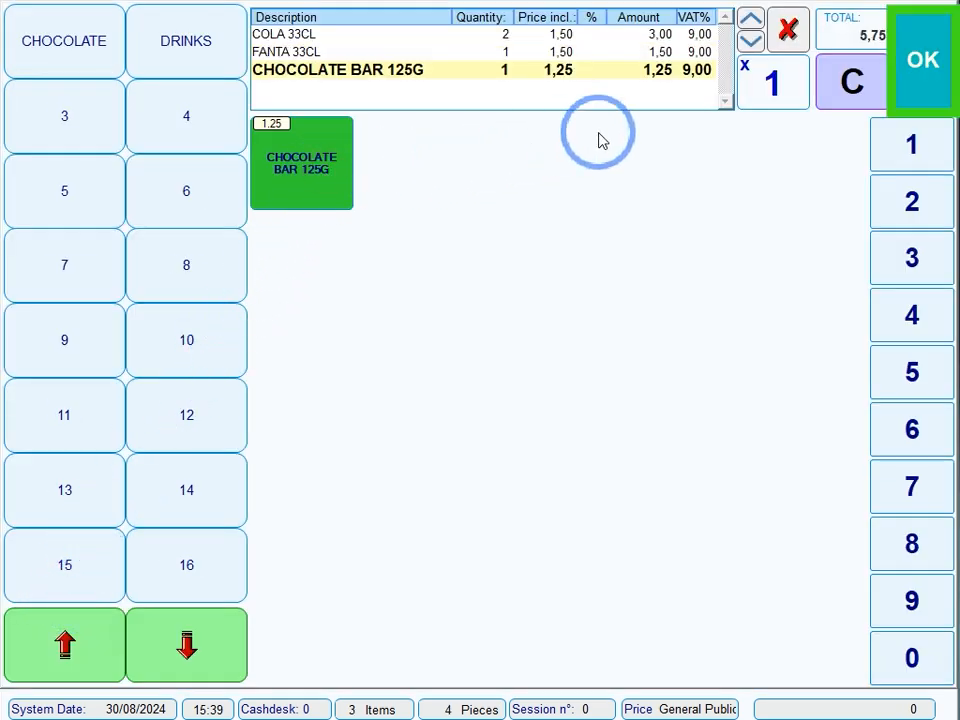
pyautogui.click(921, 55)
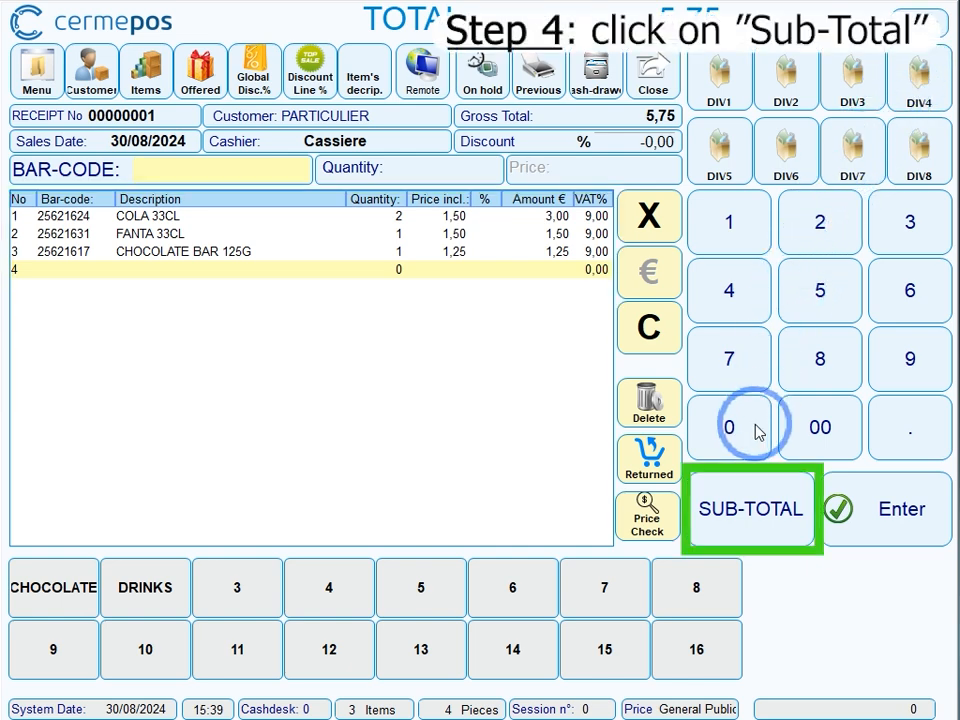
# - Subtotal the sale, pay the full amount in cash and save the receipt
pyautogui.click(735, 507)
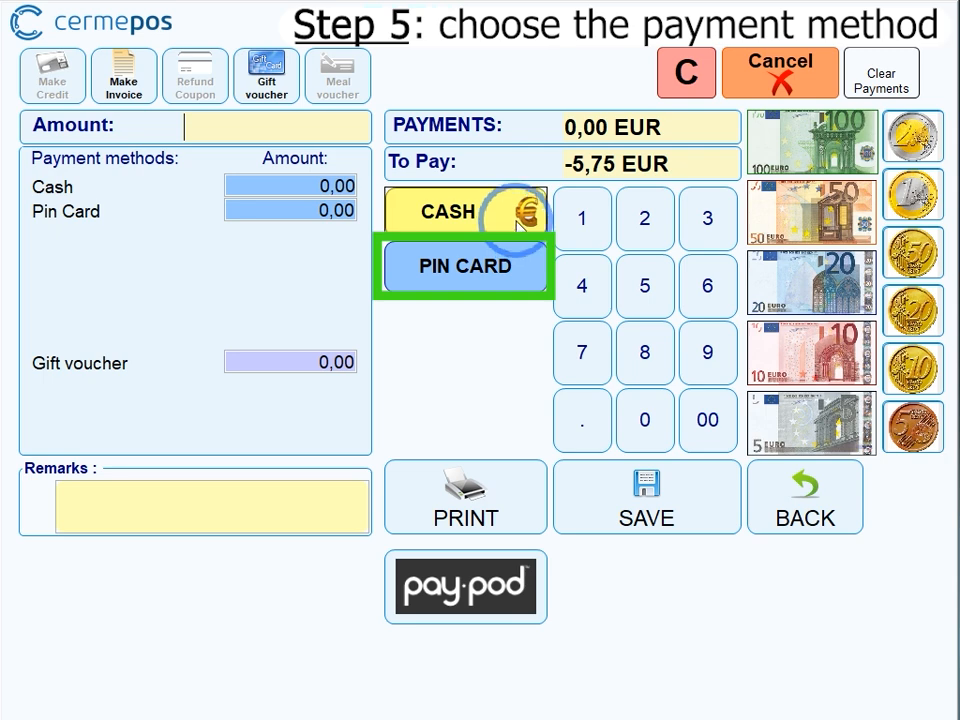
pyautogui.click(519, 228)
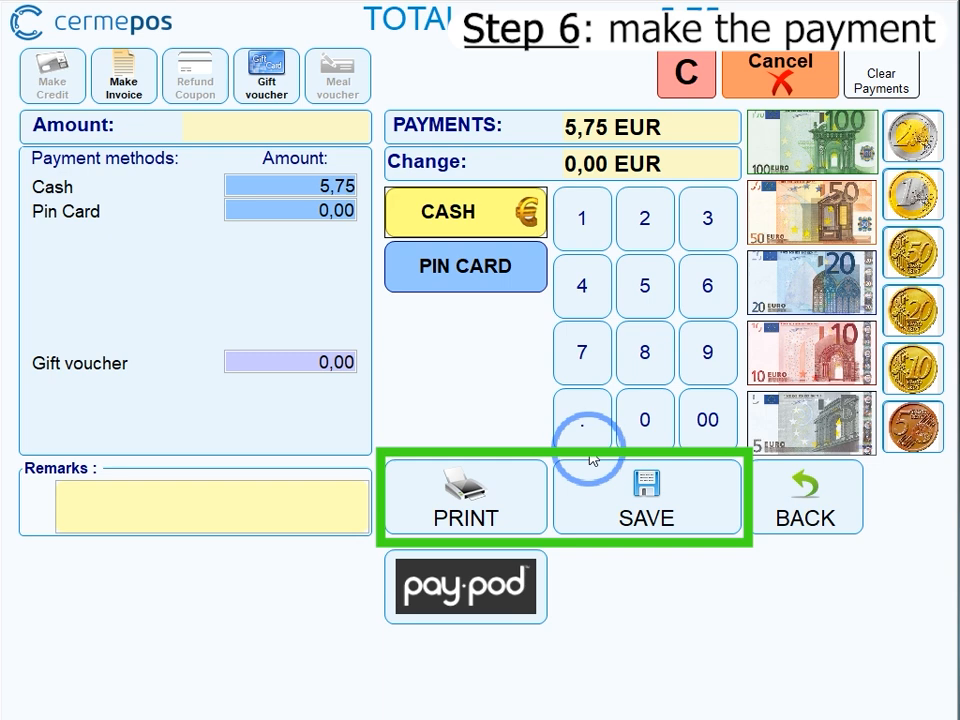
pyautogui.click(615, 499)
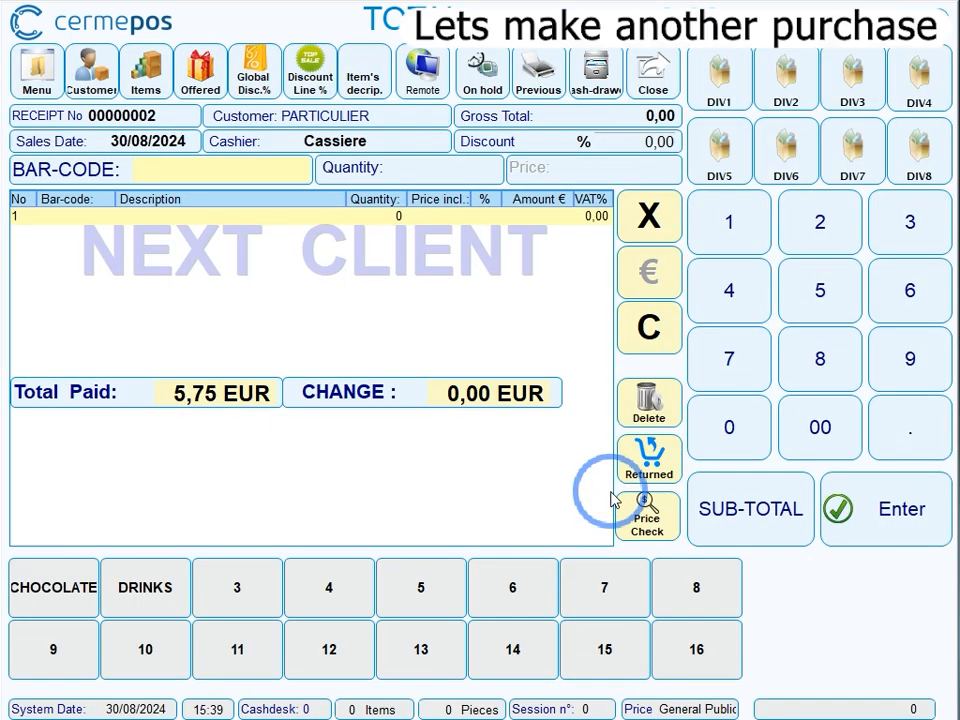
# - Start another sale with one CHOCOLATE BAR 125G from the CHOCOLATE product group
pyautogui.click(64, 590)
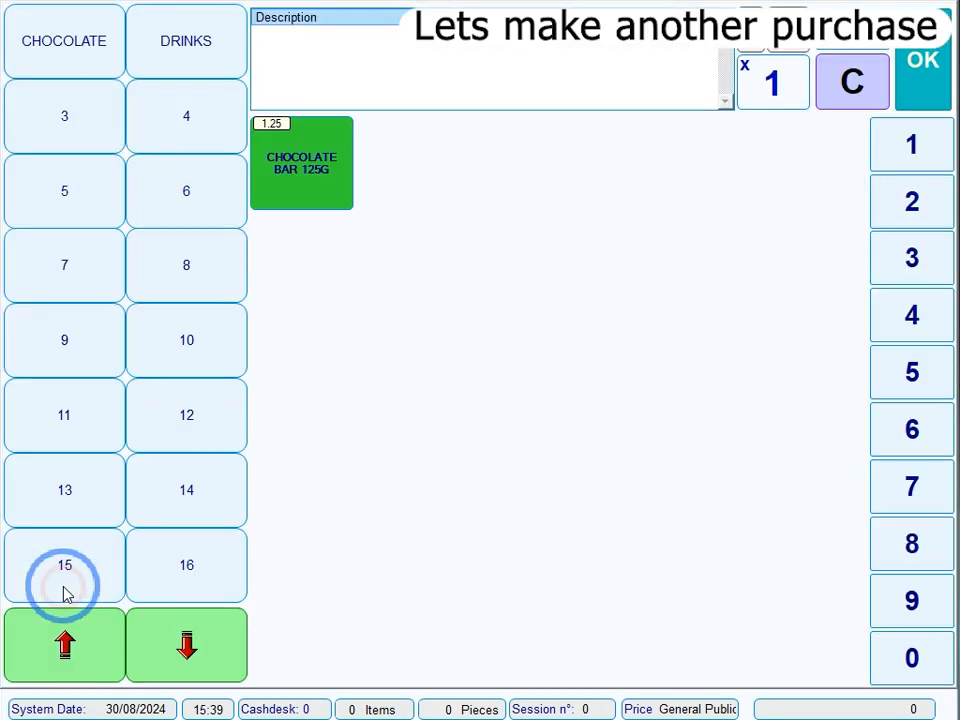
pyautogui.click(328, 170)
pyautogui.click(922, 35)
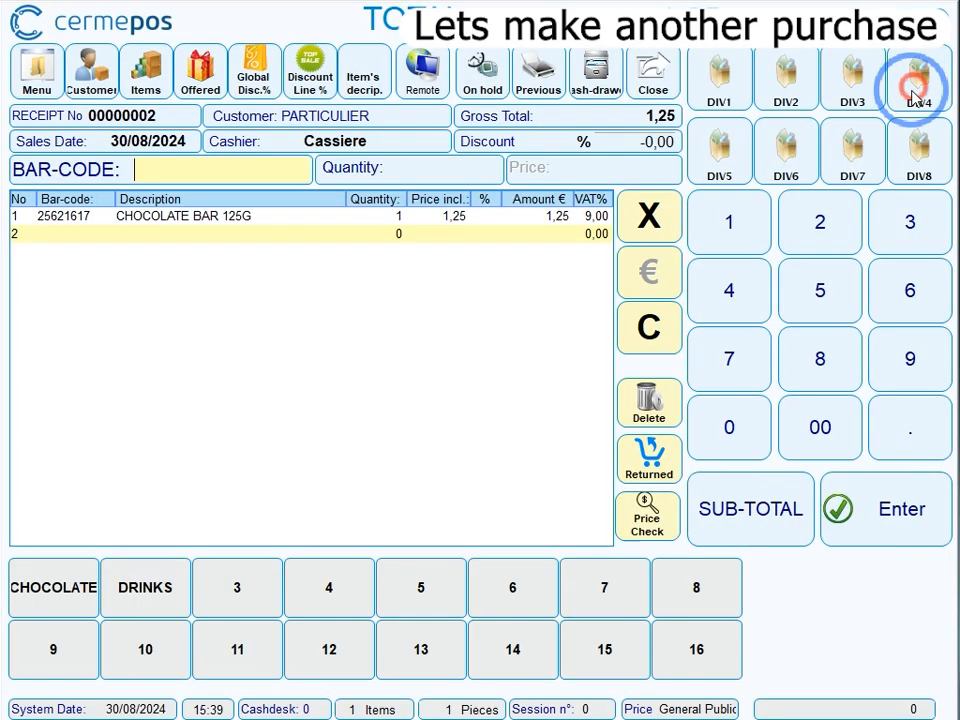
# - Subtotal the chocolate bar sale, take a 10 euro note as payment and save the receipt
pyautogui.click(757, 505)
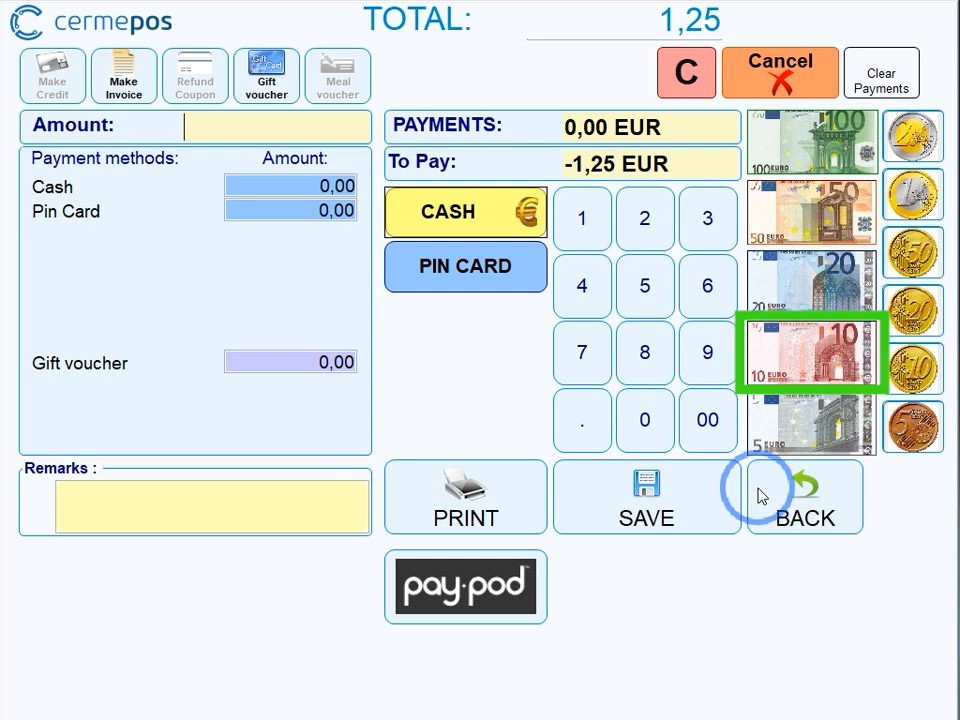
pyautogui.click(796, 370)
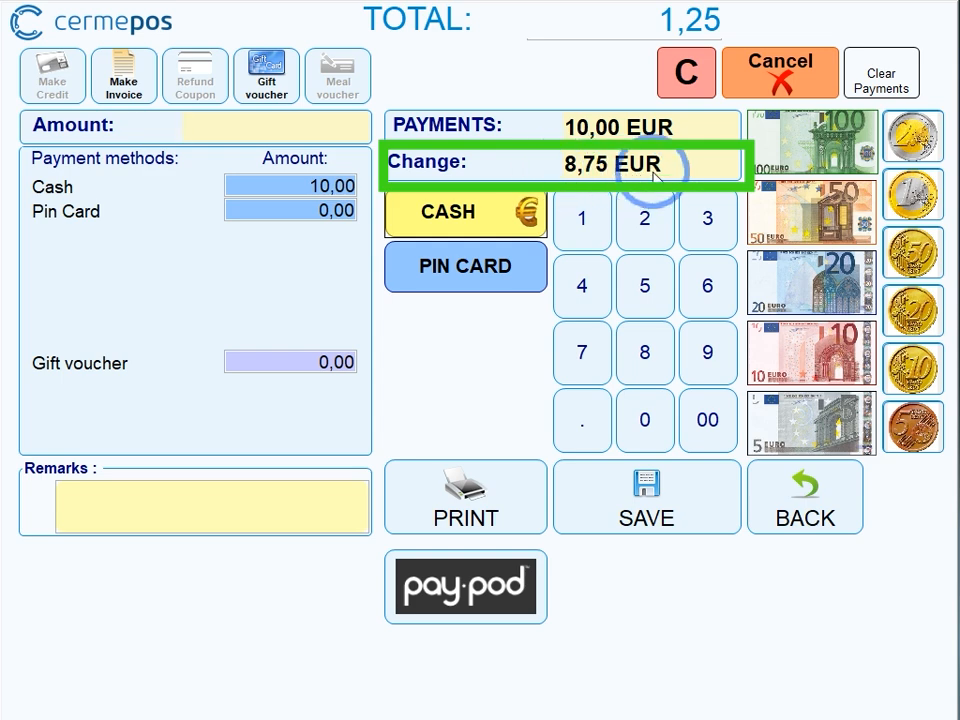
pyautogui.click(607, 505)
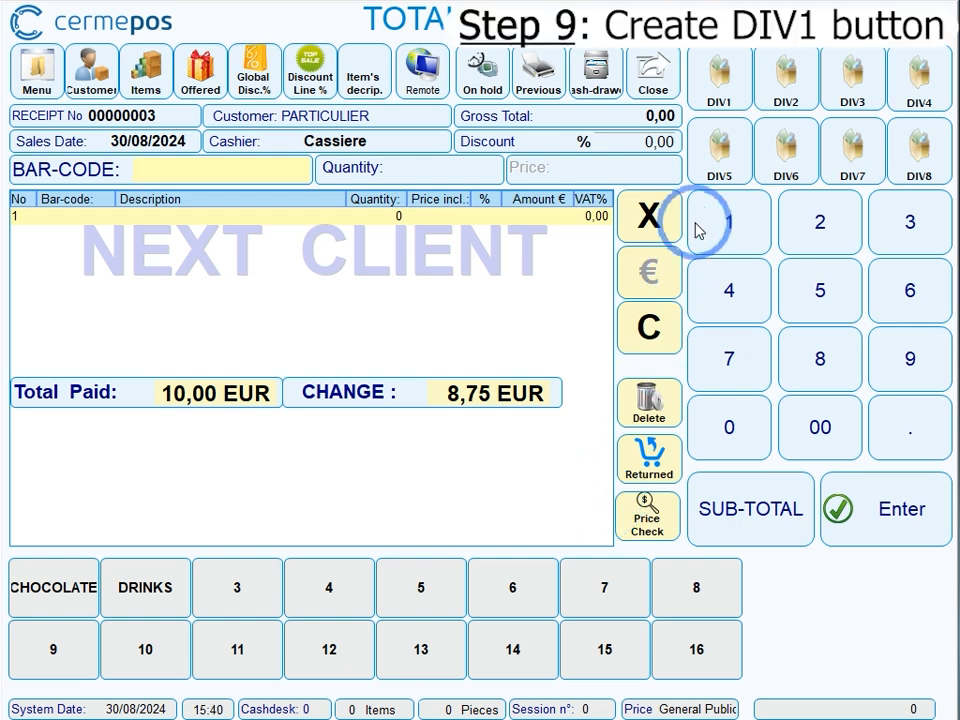
# - Try to add the DIV1 item to the new receipt
pyautogui.click(728, 98)
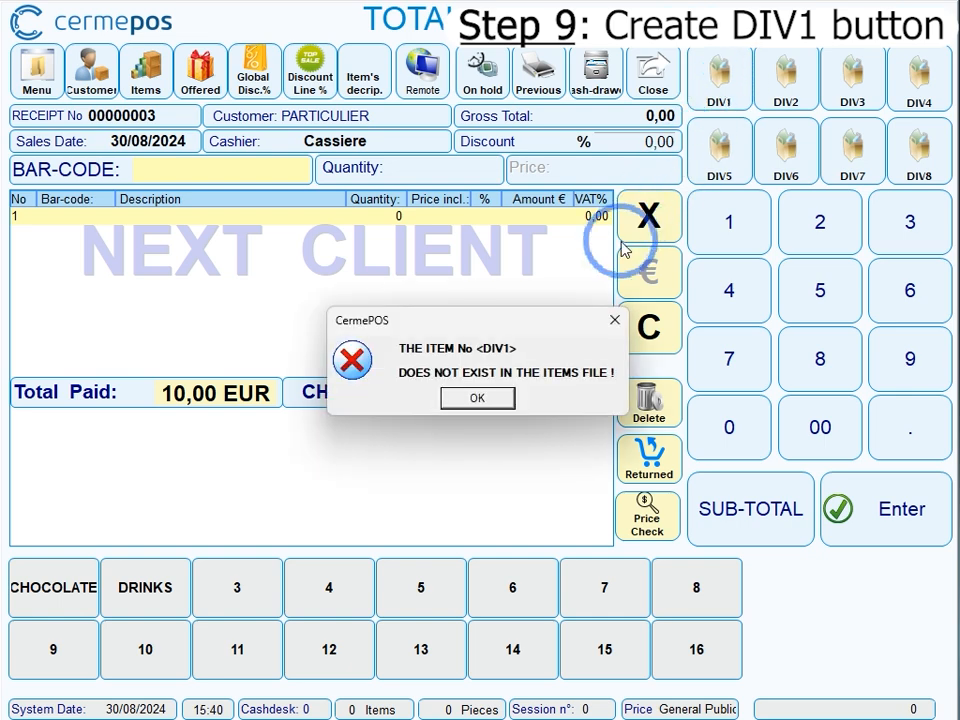
pyautogui.click(477, 398)
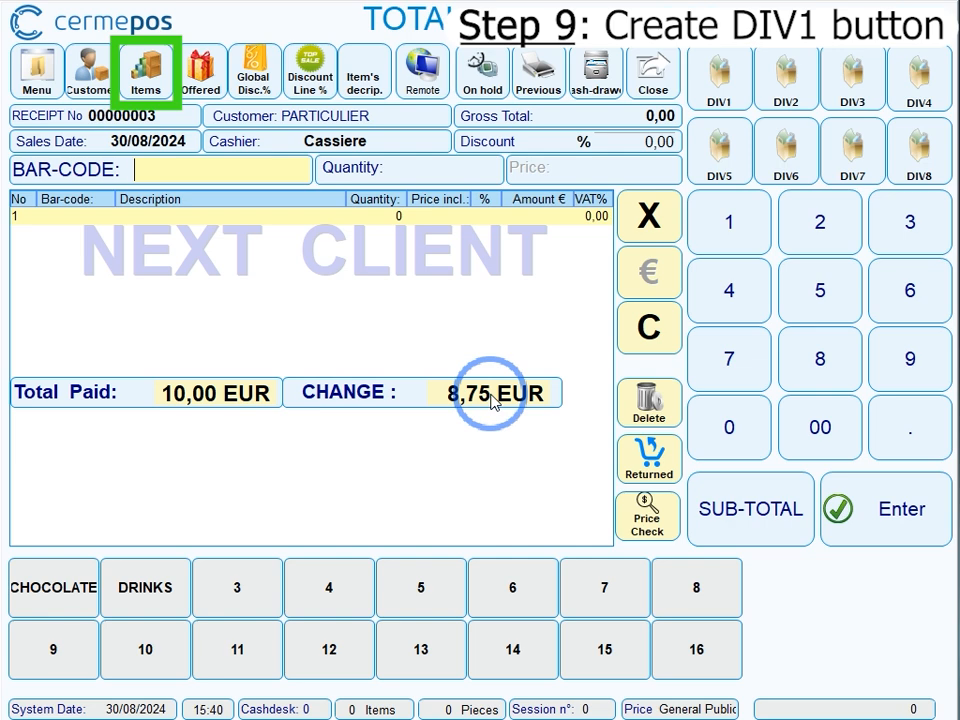
# - Create a new item record with barcode DIV1 and the description "DIV 9%"
pyautogui.click(158, 92)
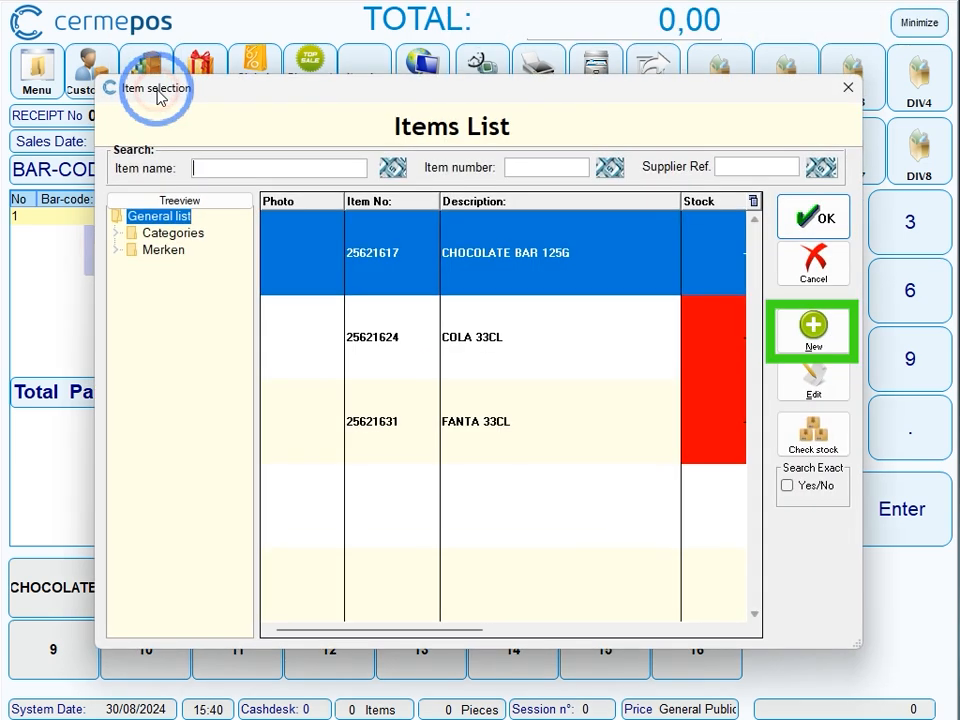
pyautogui.click(808, 330)
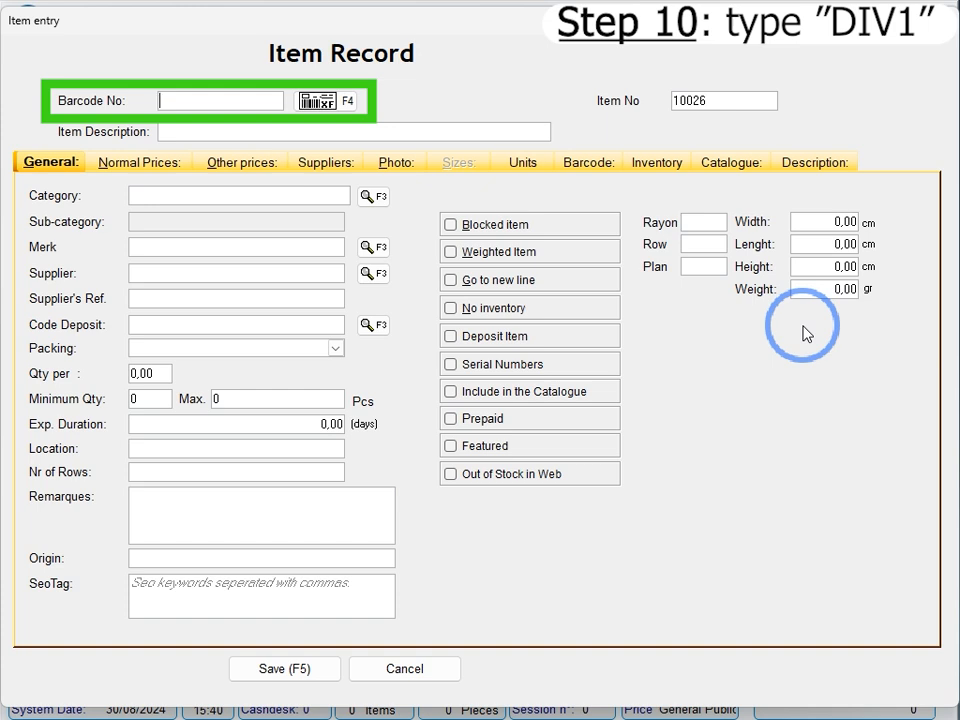
pyautogui.write('DIV1')
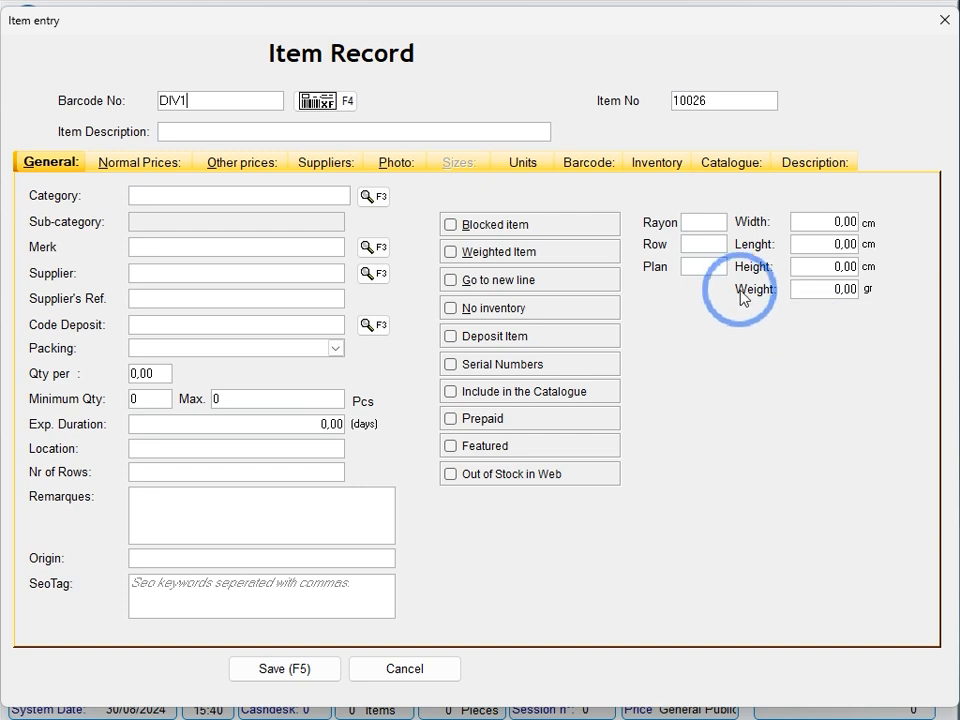
pyautogui.click(351, 131)
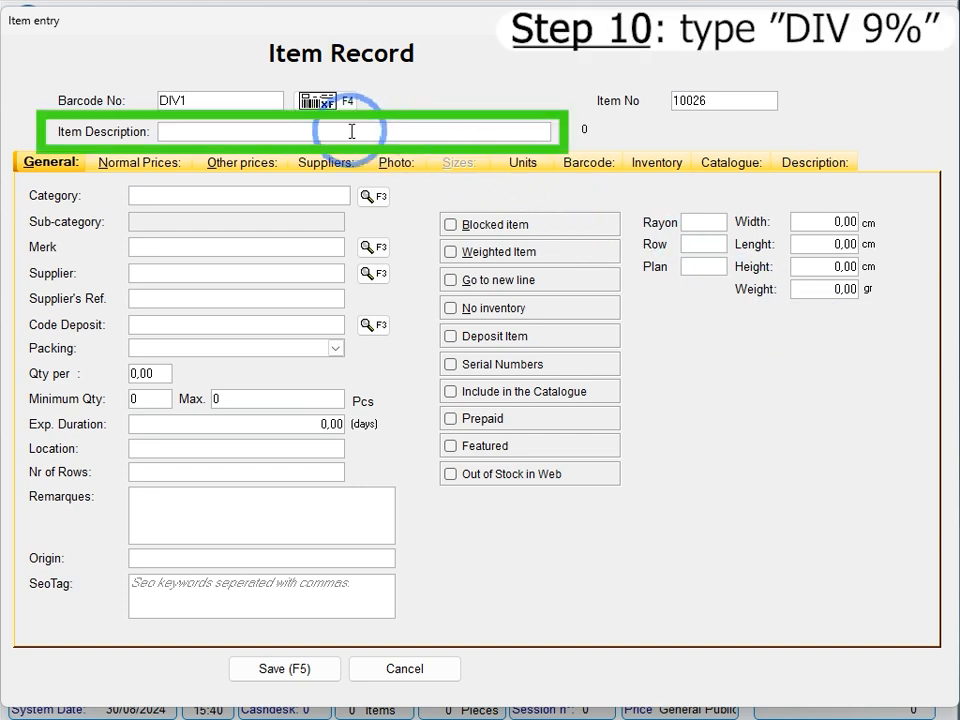
pyautogui.write('DIV 9%')
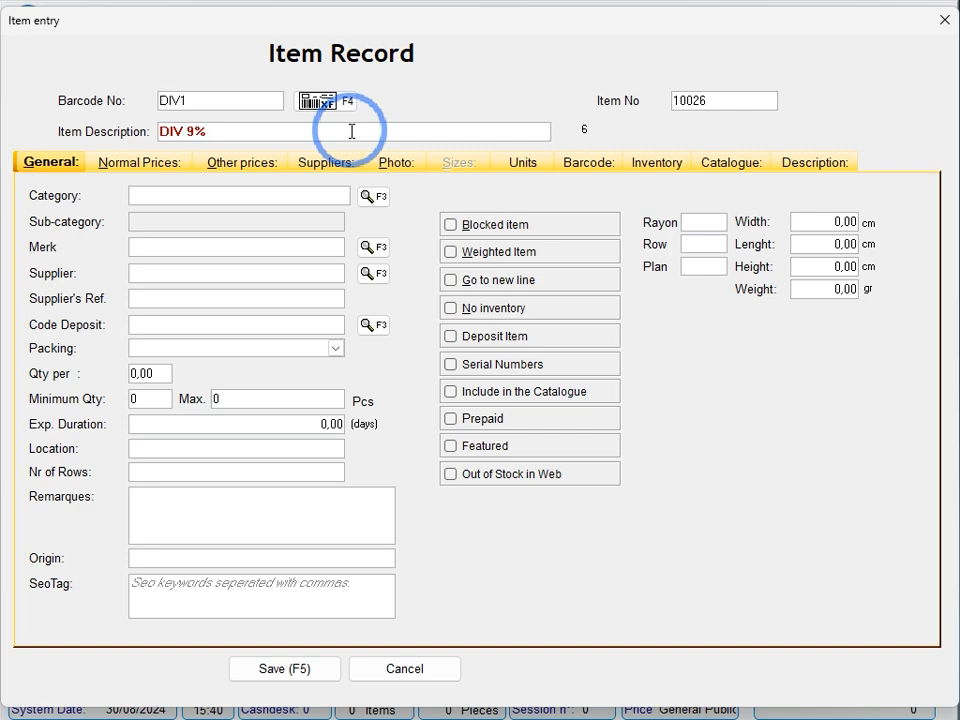
# - Create a new main item category named DIVERSE from the item's category selection
pyautogui.click(374, 197)
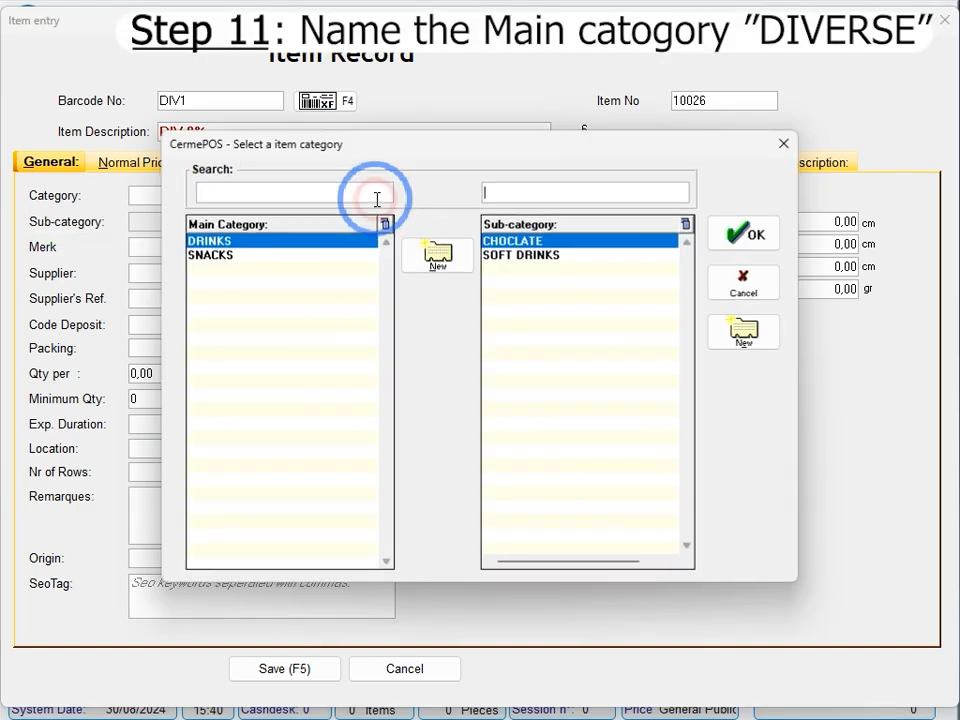
pyautogui.click(428, 248)
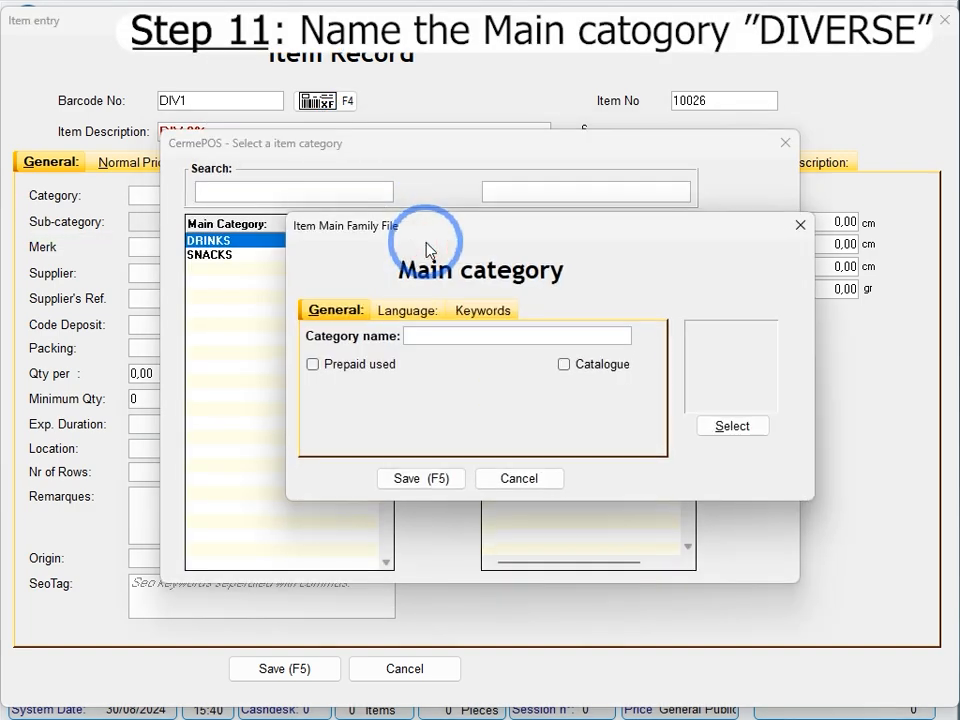
pyautogui.write('DIVERSE')
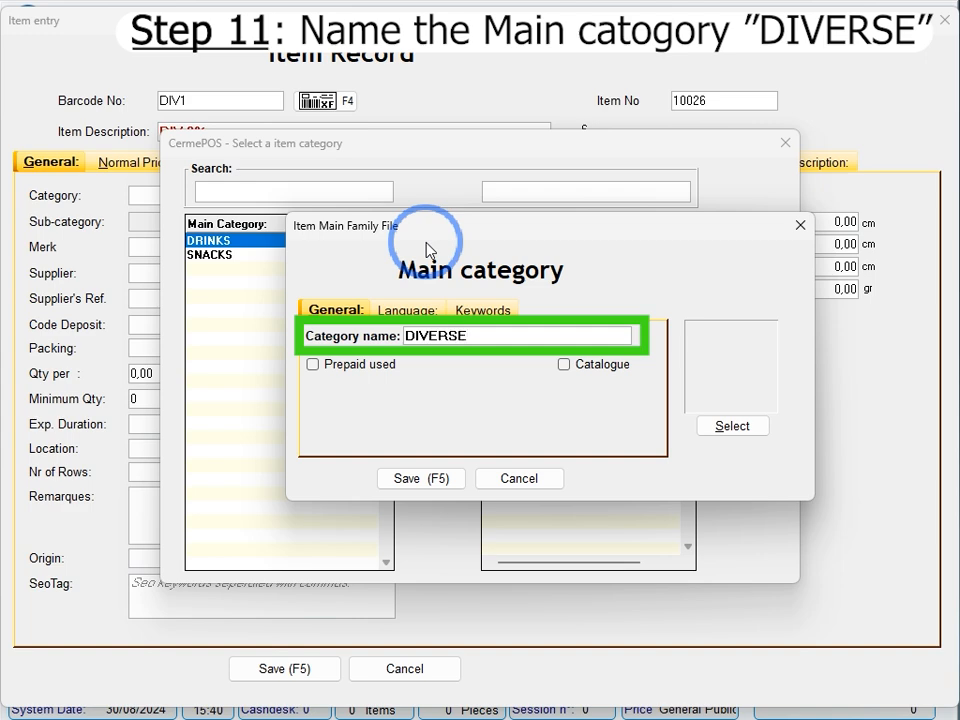
pyautogui.click(439, 476)
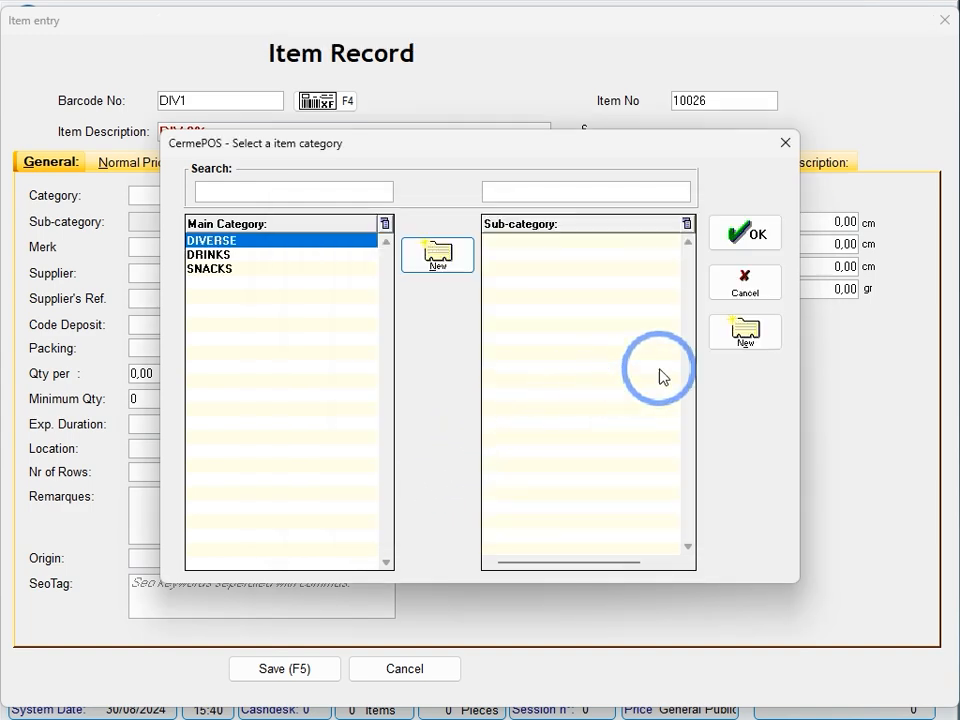
# - Create the sub-category "DIV 9%" under DIVERSE with the 9,00 Grocery VAT rate and save it
pyautogui.click(748, 338)
pyautogui.write('DIV')
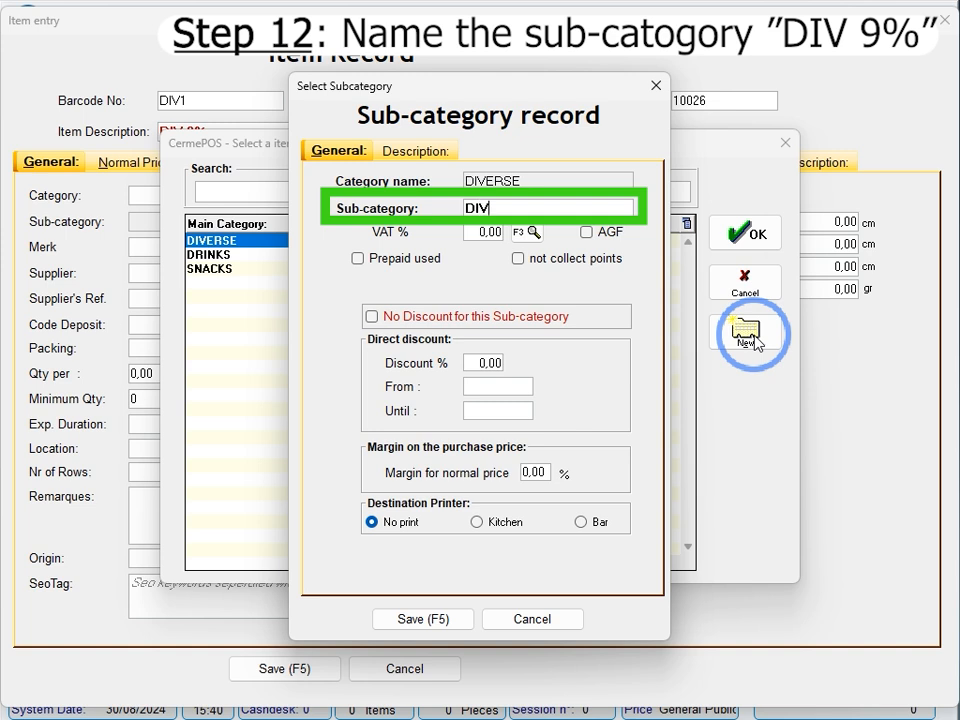
pyautogui.write(' 9%')
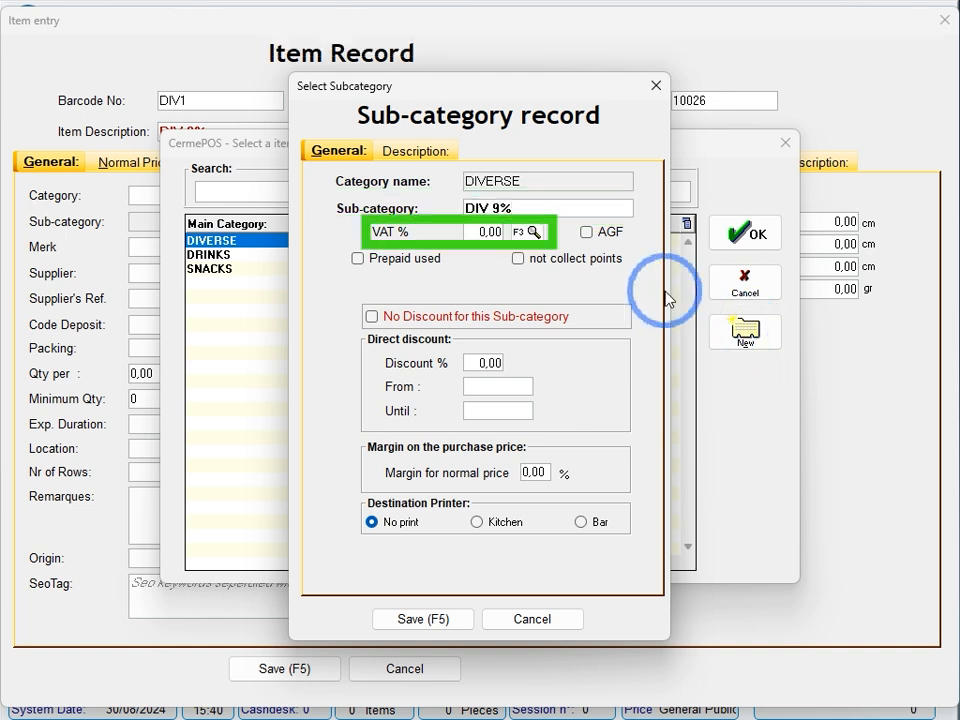
pyautogui.click(533, 233)
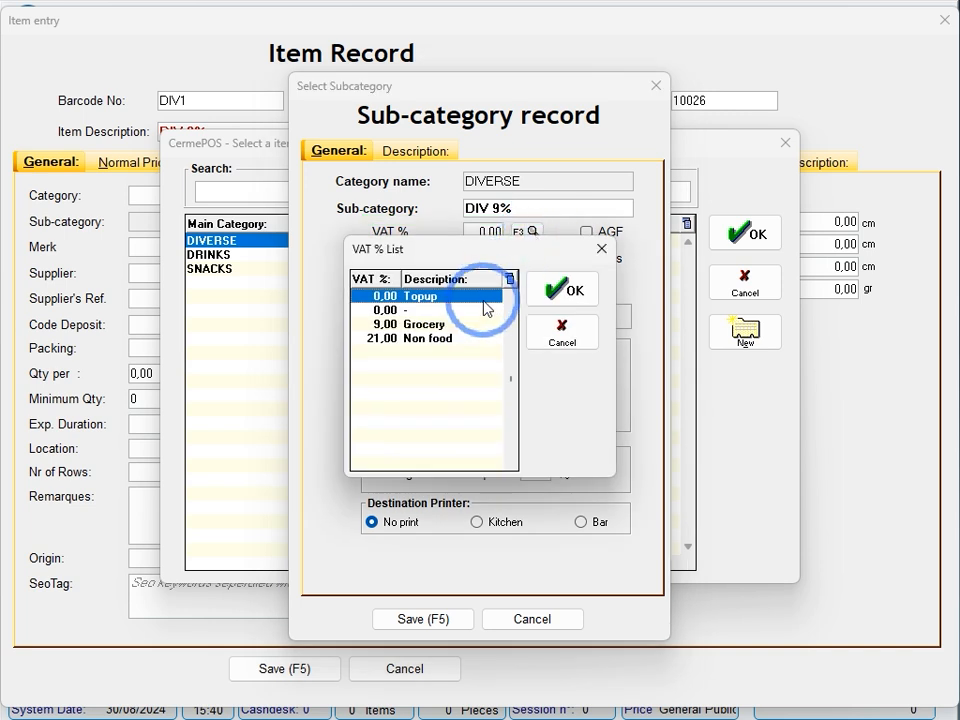
pyautogui.click(462, 325)
pyautogui.click(553, 290)
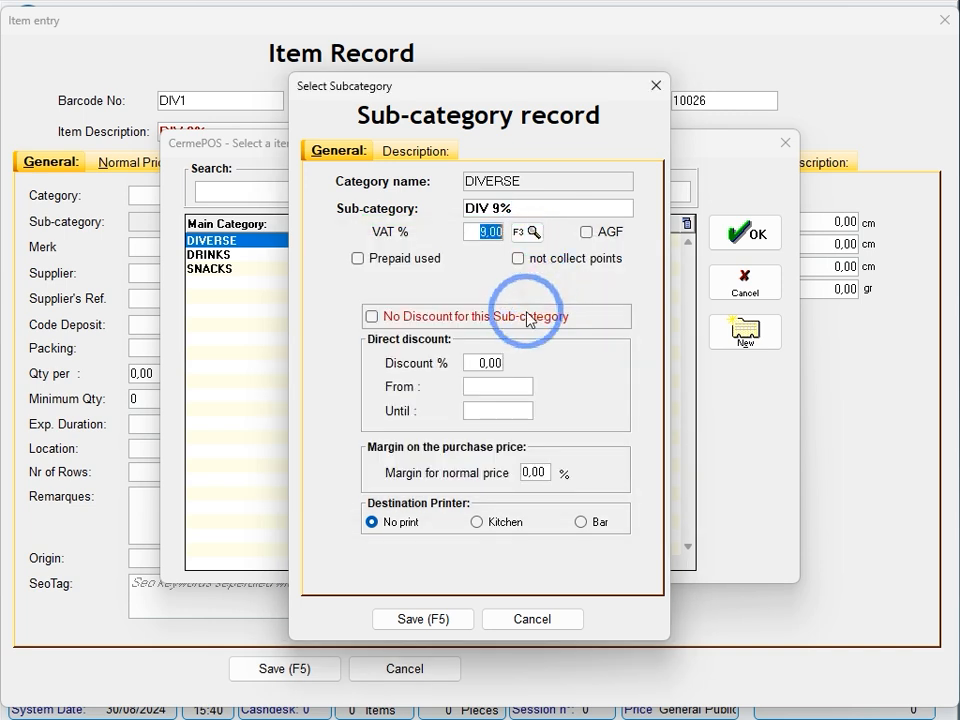
pyautogui.click(440, 619)
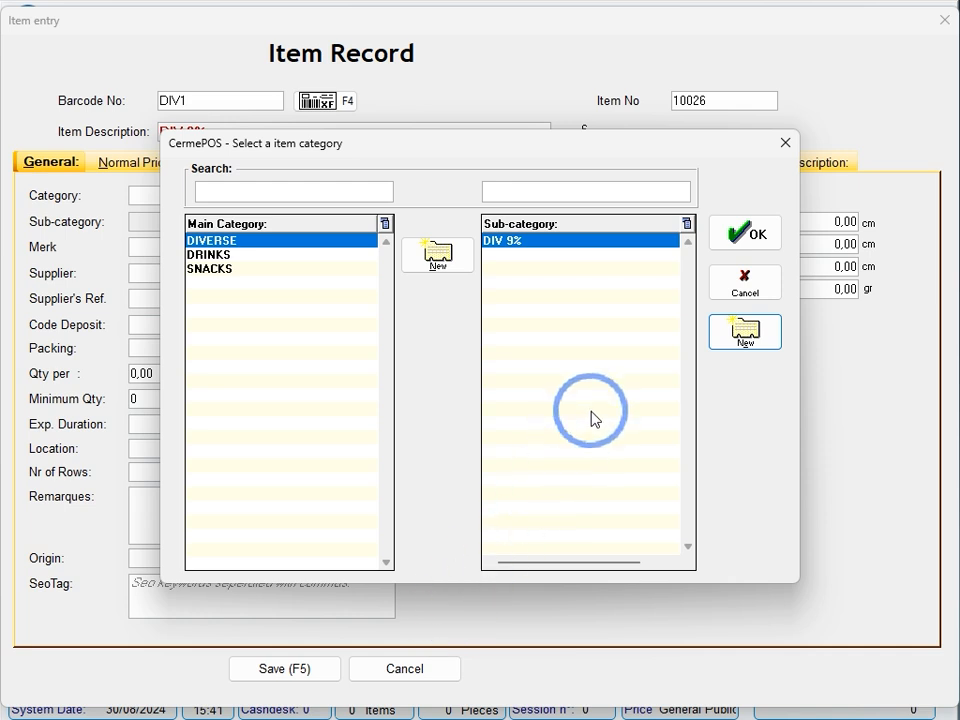
# - Assign category DIVERSE with sub-category DIV 9% to the item and save it with Go to new line enabled
pyautogui.click(721, 235)
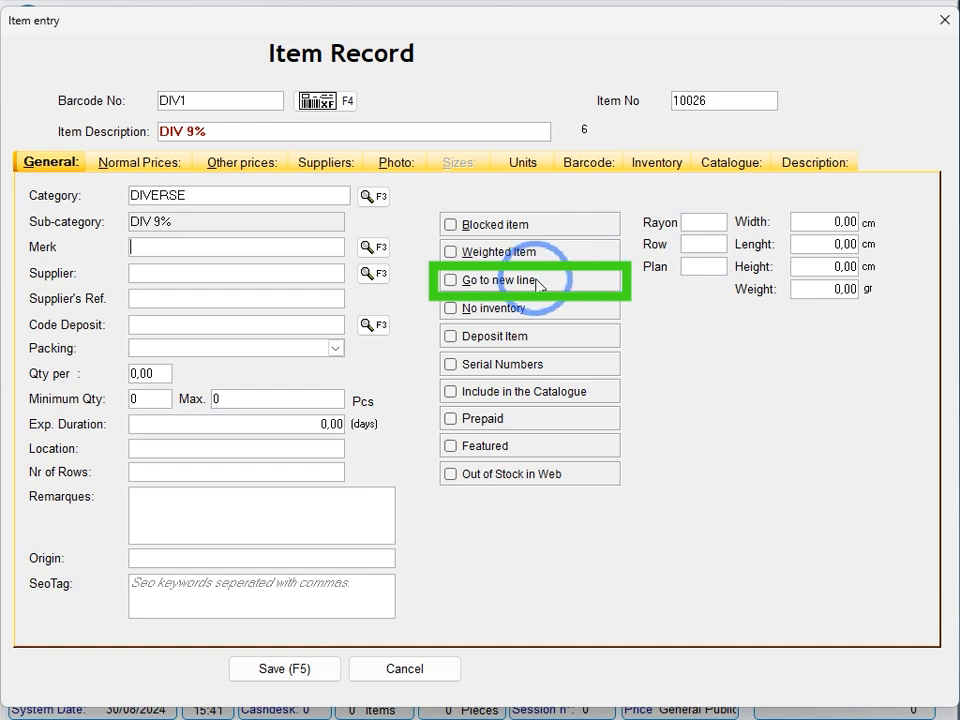
pyautogui.click(485, 280)
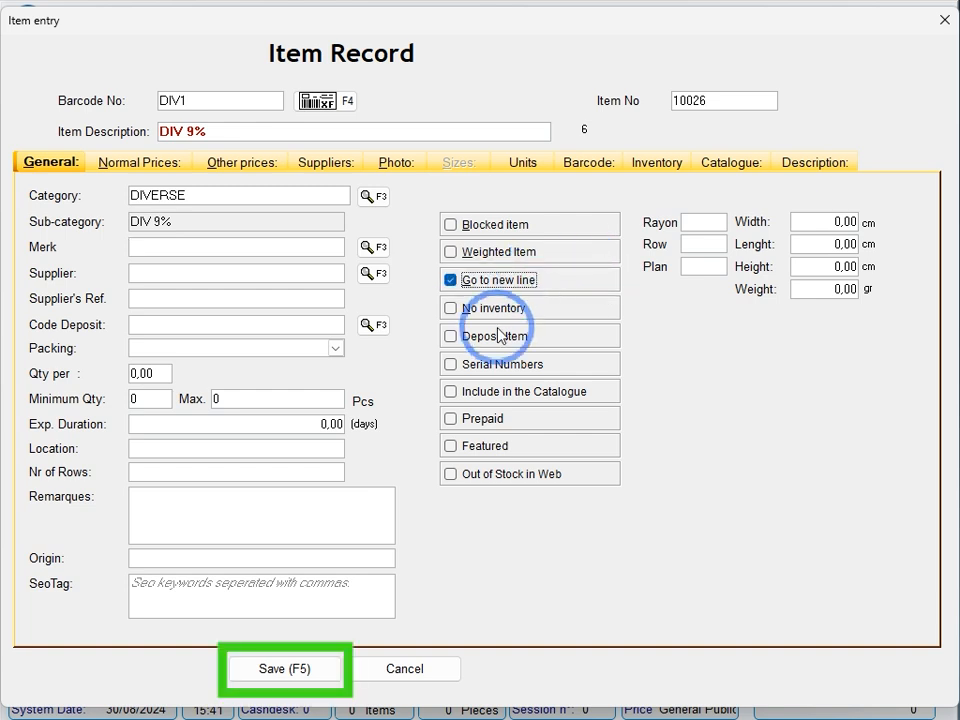
pyautogui.click(307, 672)
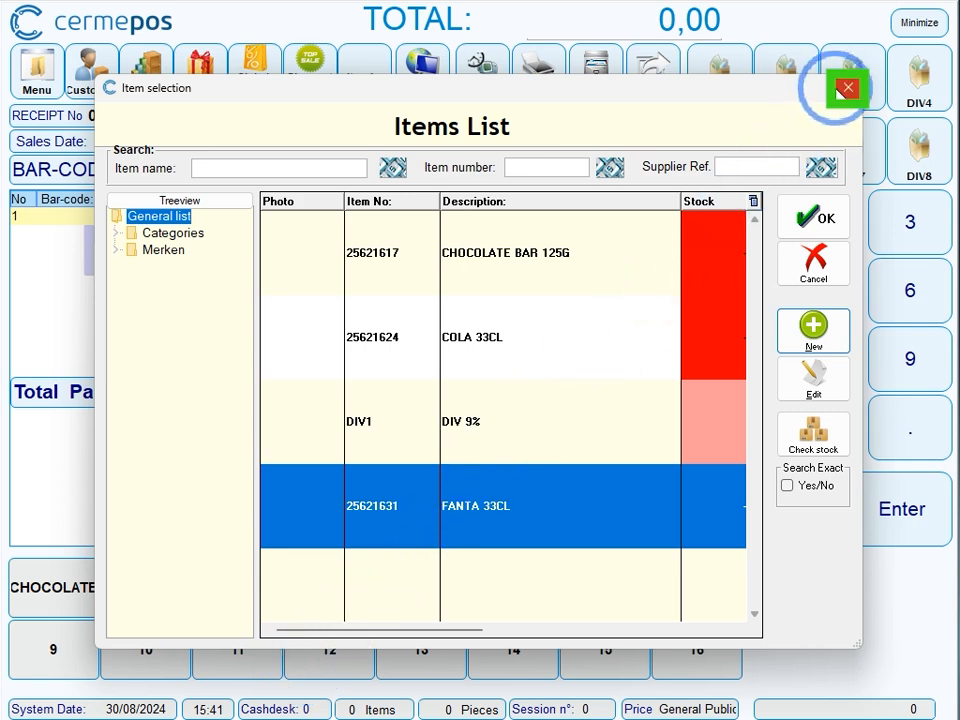
# - Close the items list, then exit and reopen the cash register screen to reload its quick buttons
pyautogui.click(845, 87)
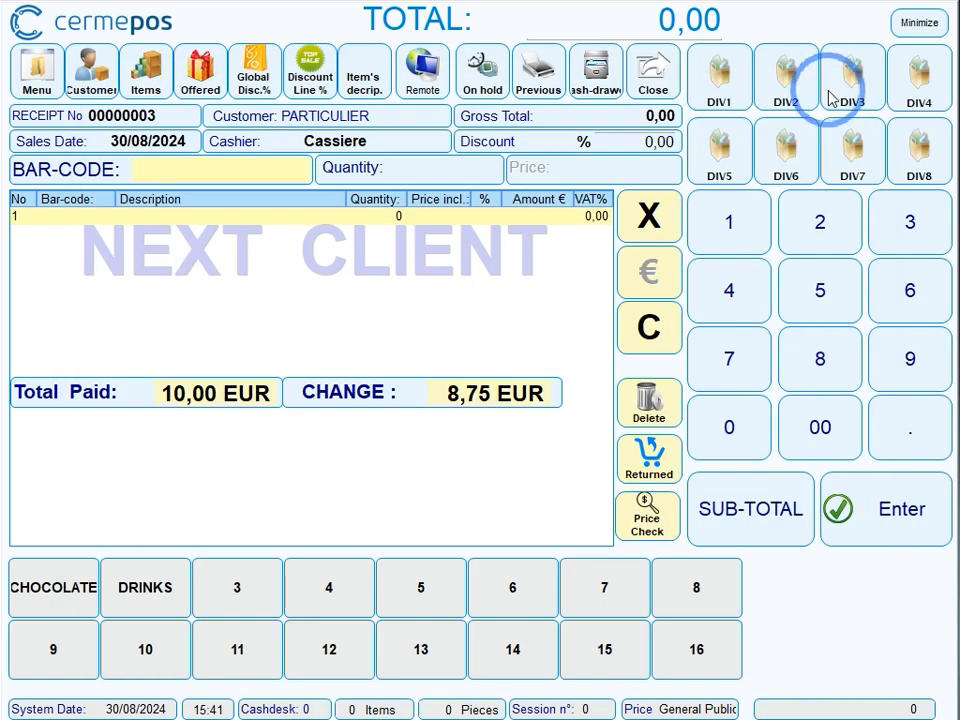
pyautogui.click(653, 84)
pyautogui.click(407, 422)
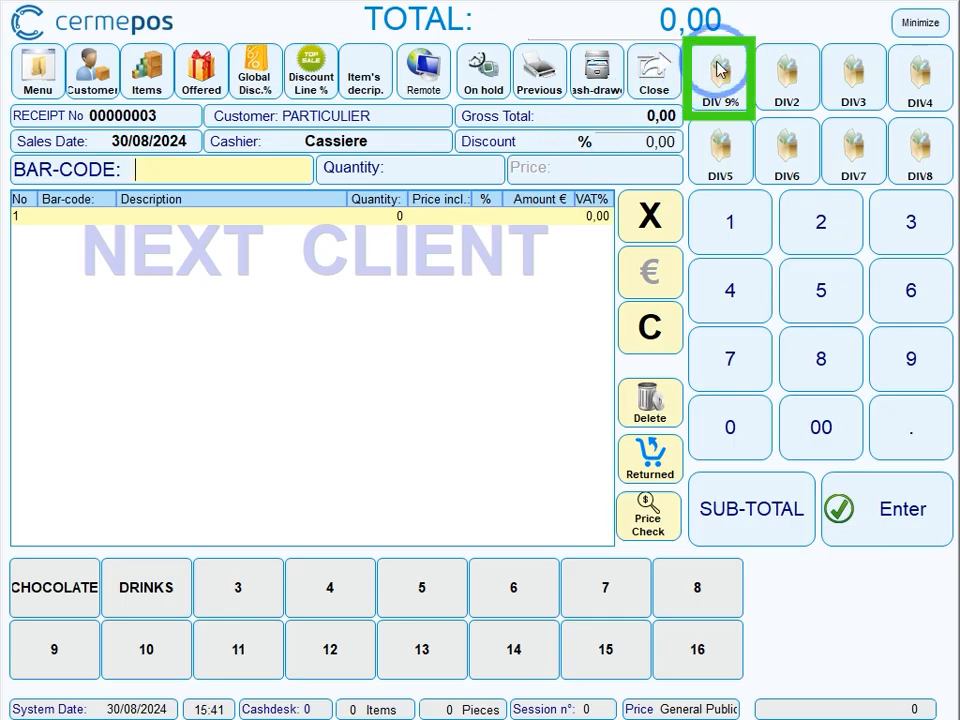
# - Ring up a DIV 9% item priced at 7,50 on the receipt
pyautogui.click(746, 362)
pyautogui.click(814, 283)
pyautogui.click(743, 416)
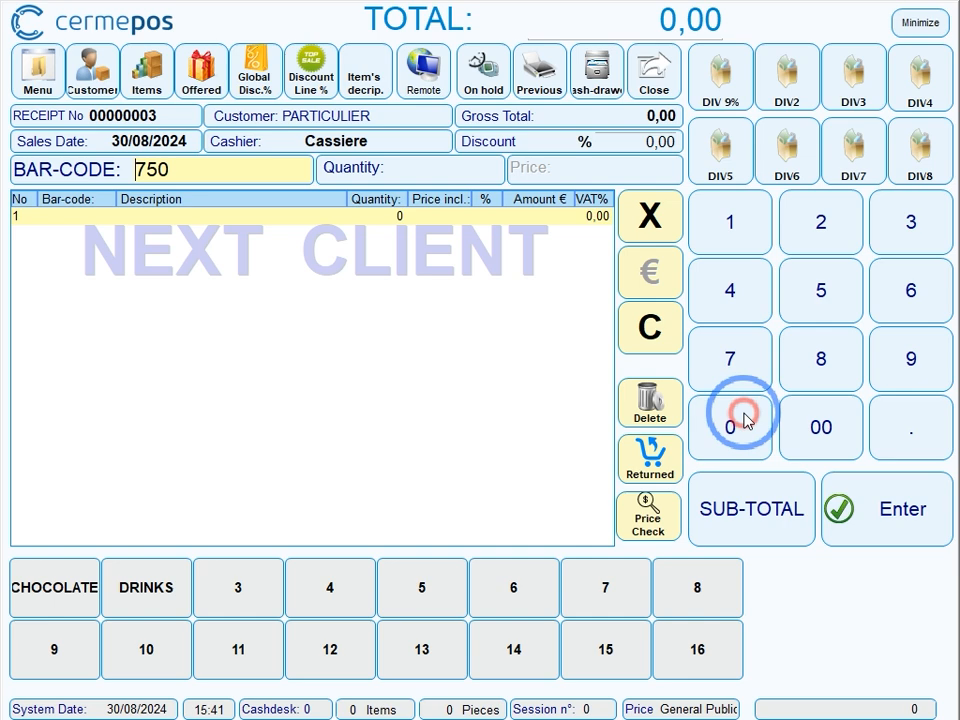
pyautogui.click(722, 76)
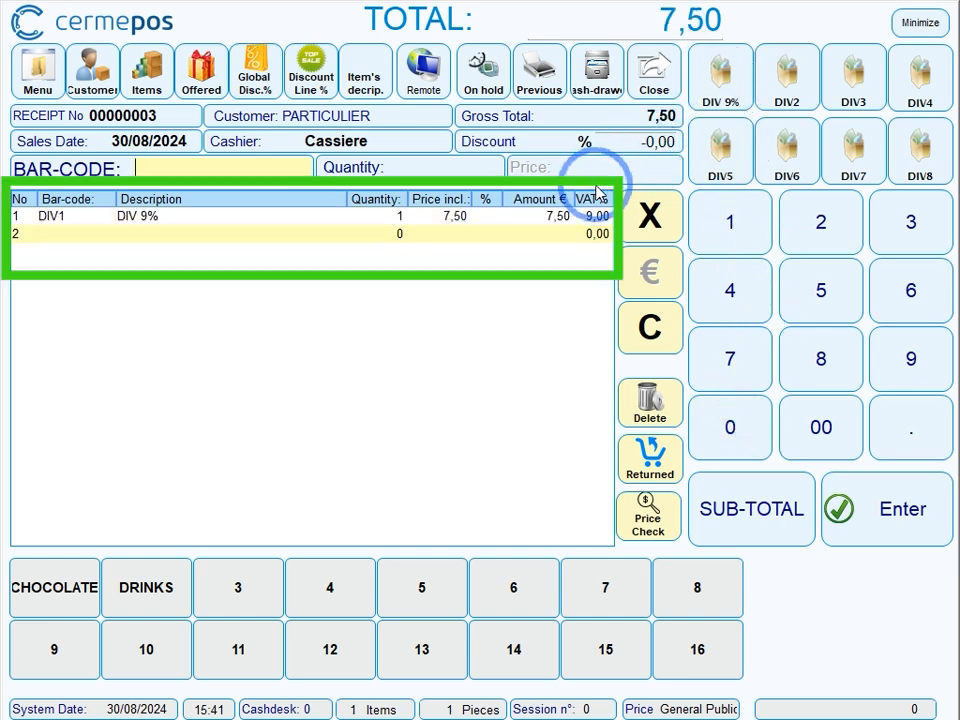
# - Add one CHOCOLATE BAR 125G and one COLA 33CL to the receipt from the CHOCOLATE and DRINKS groups
pyautogui.click(54, 583)
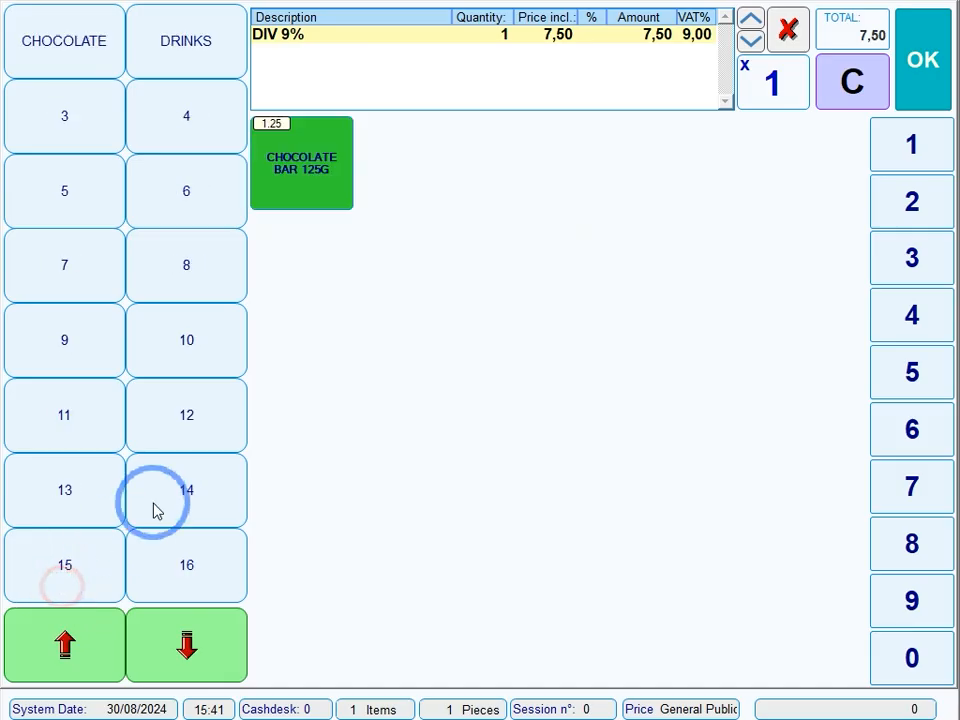
pyautogui.click(305, 198)
pyautogui.click(186, 43)
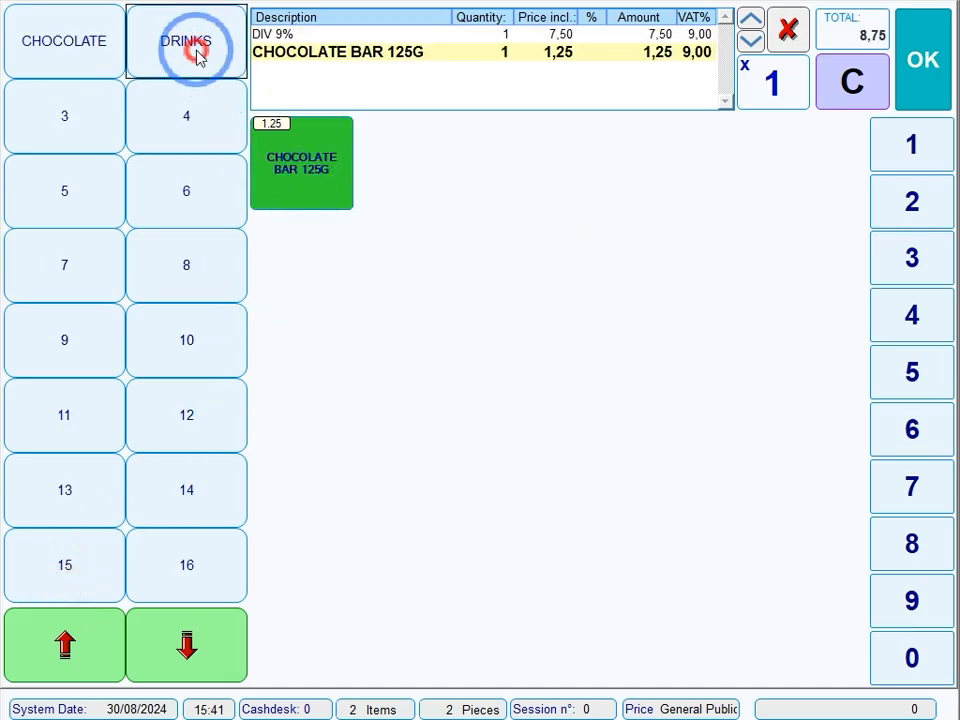
pyautogui.click(293, 163)
pyautogui.click(902, 86)
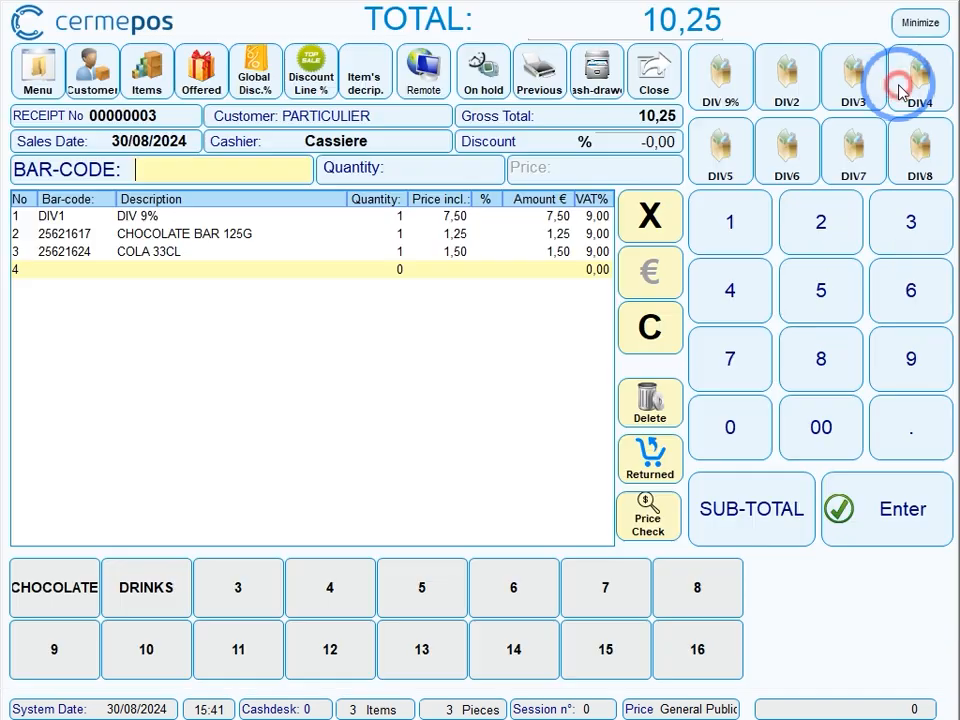
# - Subtotal the receipt, pay in cash with a 10 euro and a 5 euro note, and save the sale without printing
pyautogui.click(771, 510)
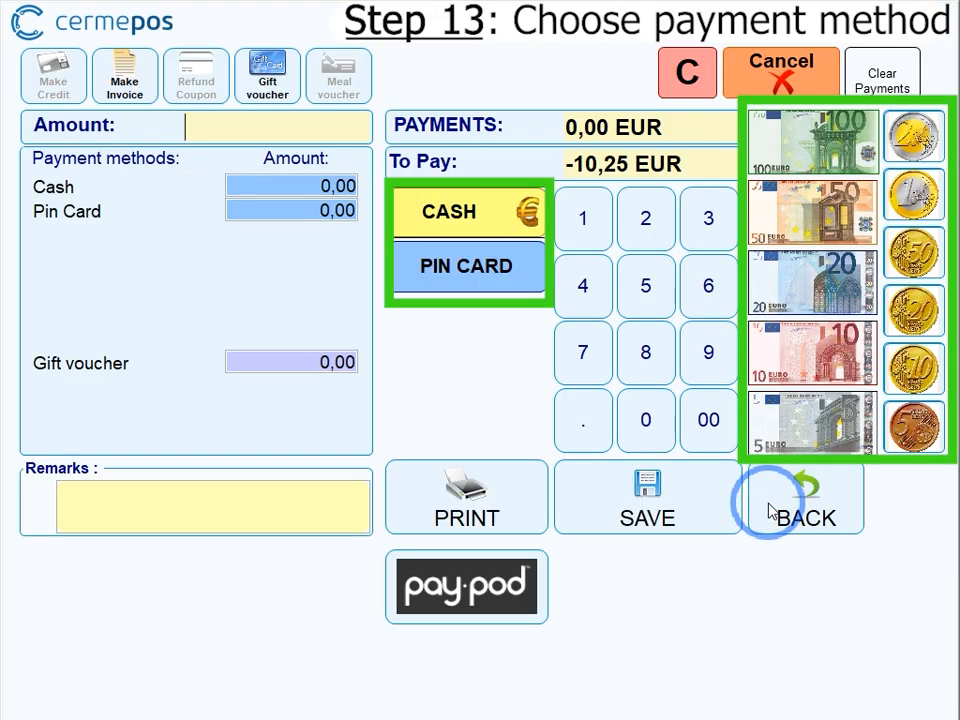
pyautogui.click(810, 369)
pyautogui.click(814, 411)
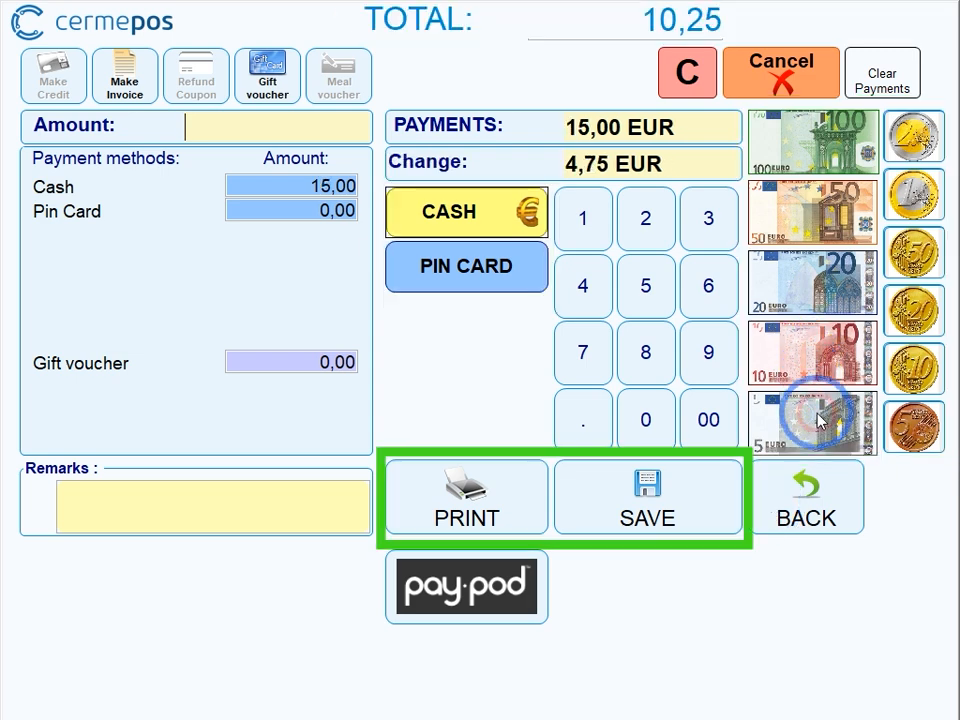
pyautogui.click(660, 484)
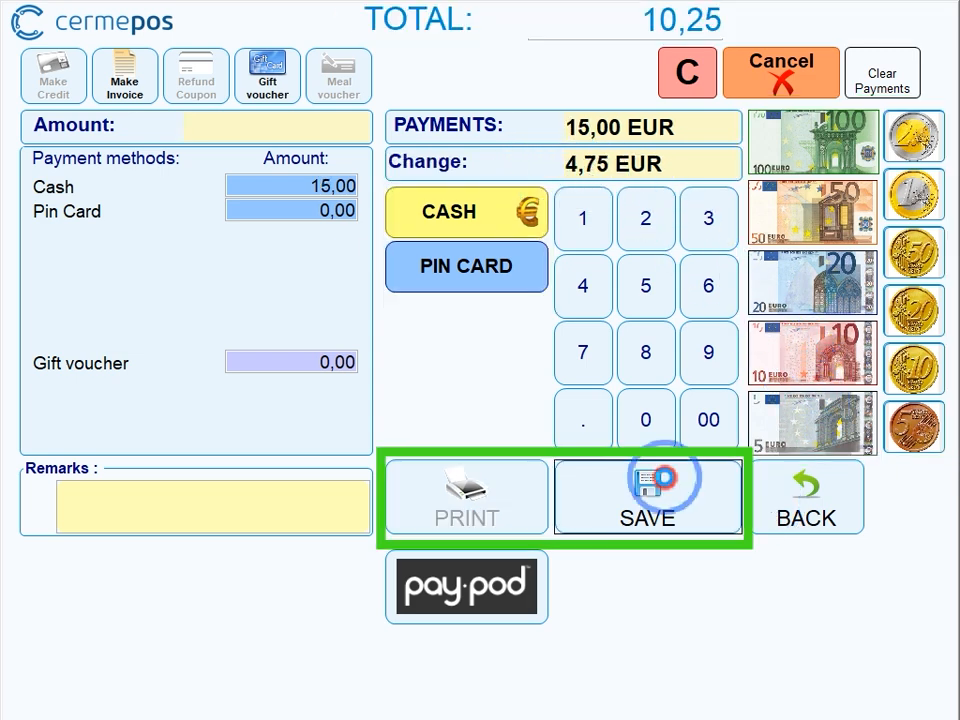